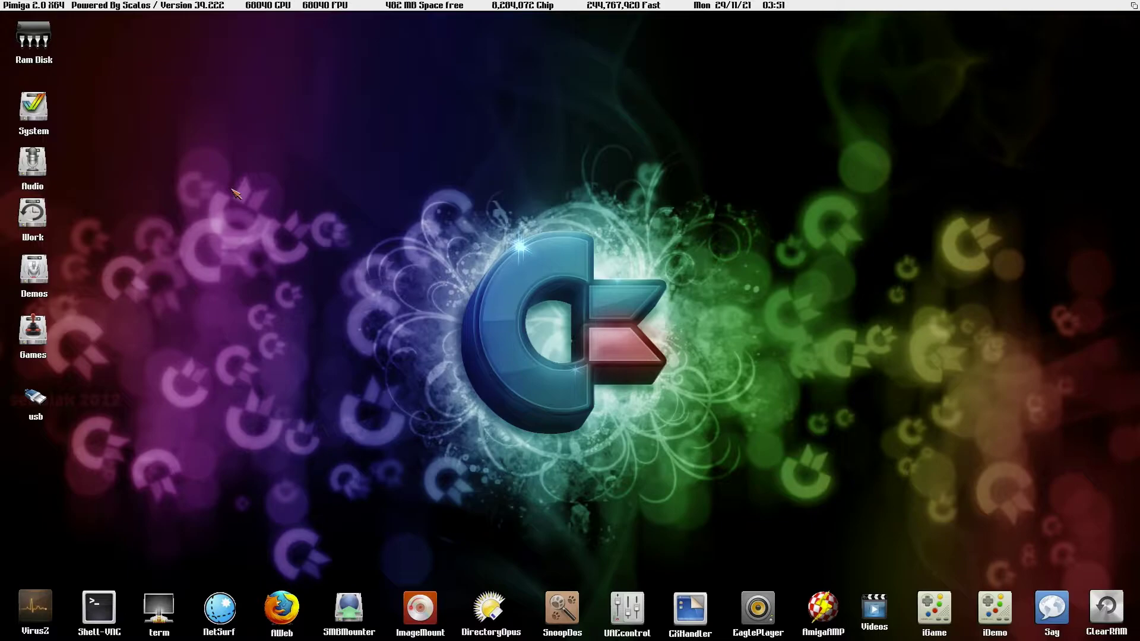
key(F12)
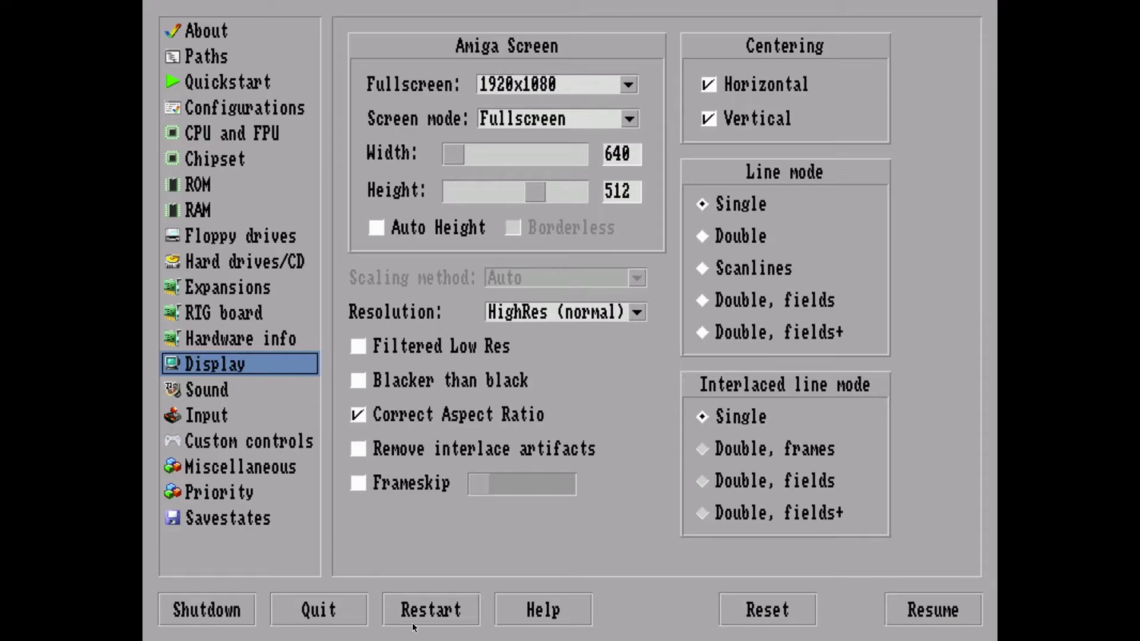
Quit Amiberry to the Linux shell and enter sudo raspi-config at the prompt.
click(322, 609)
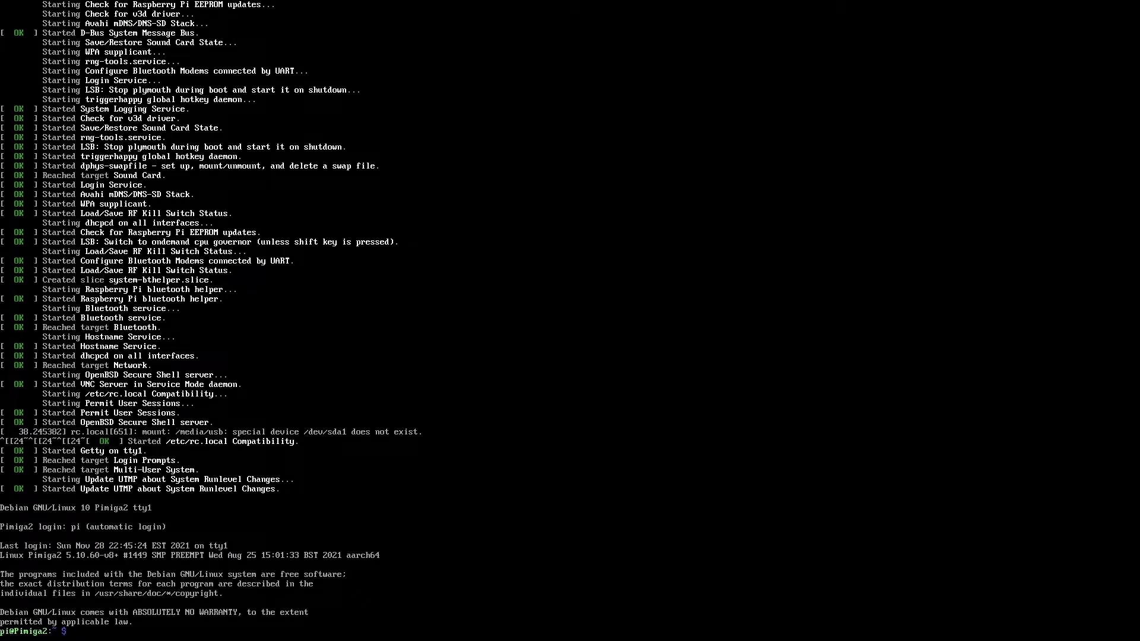
text(sudo raspi-config)
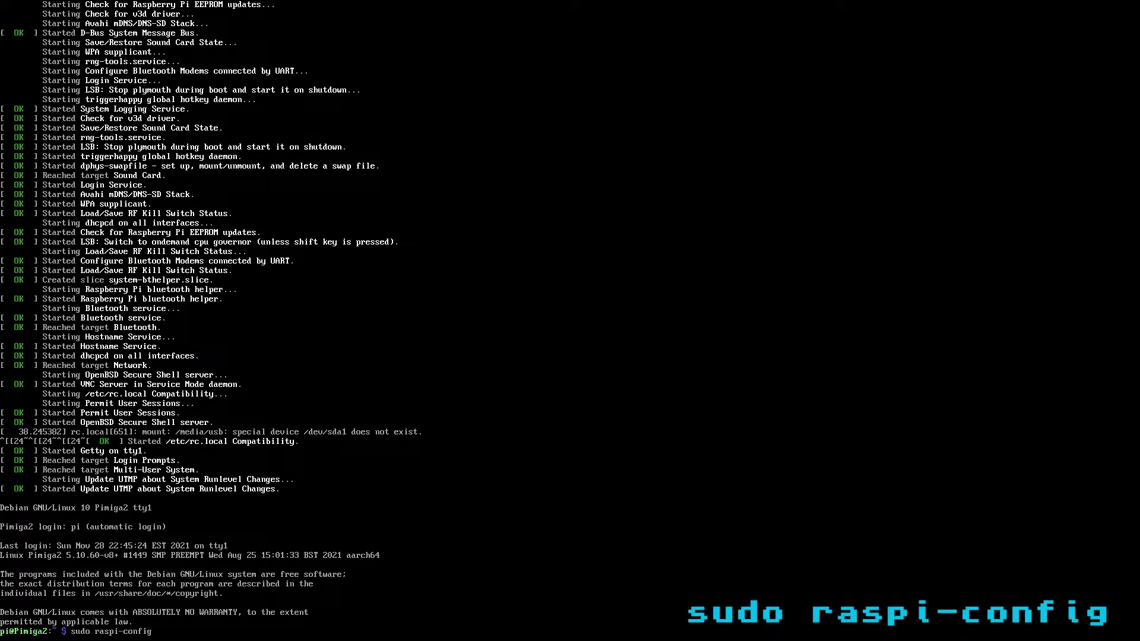
Run raspi-config and bring up the resolution list with DMT Mode 82 1920x1080 60Hz selected.
key(Return)
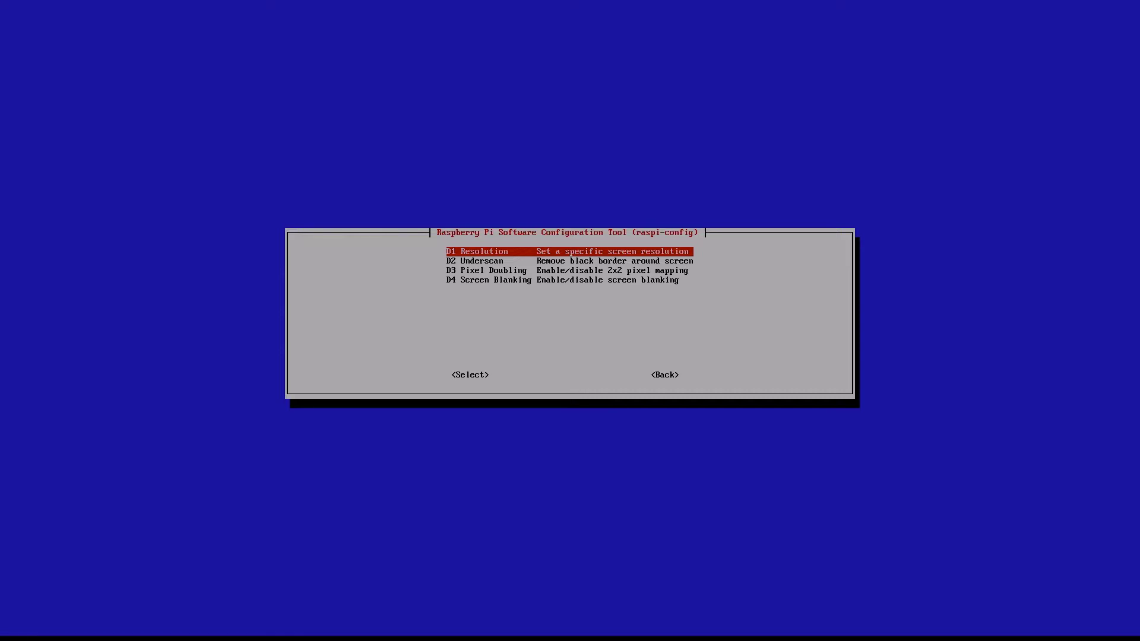
key(Return)
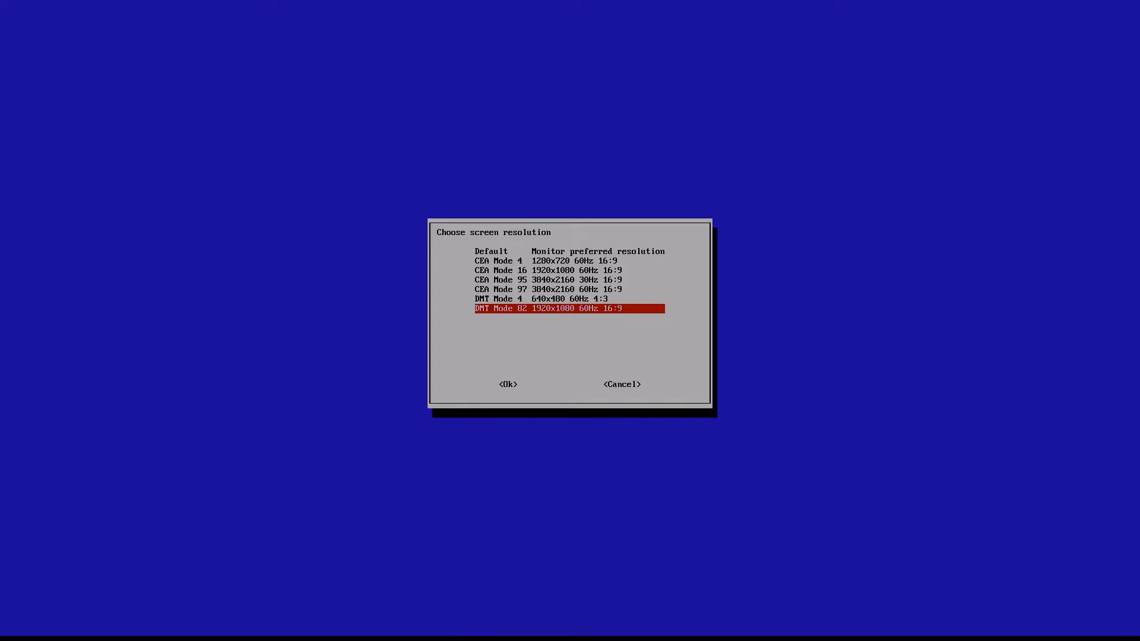
key(Tab)
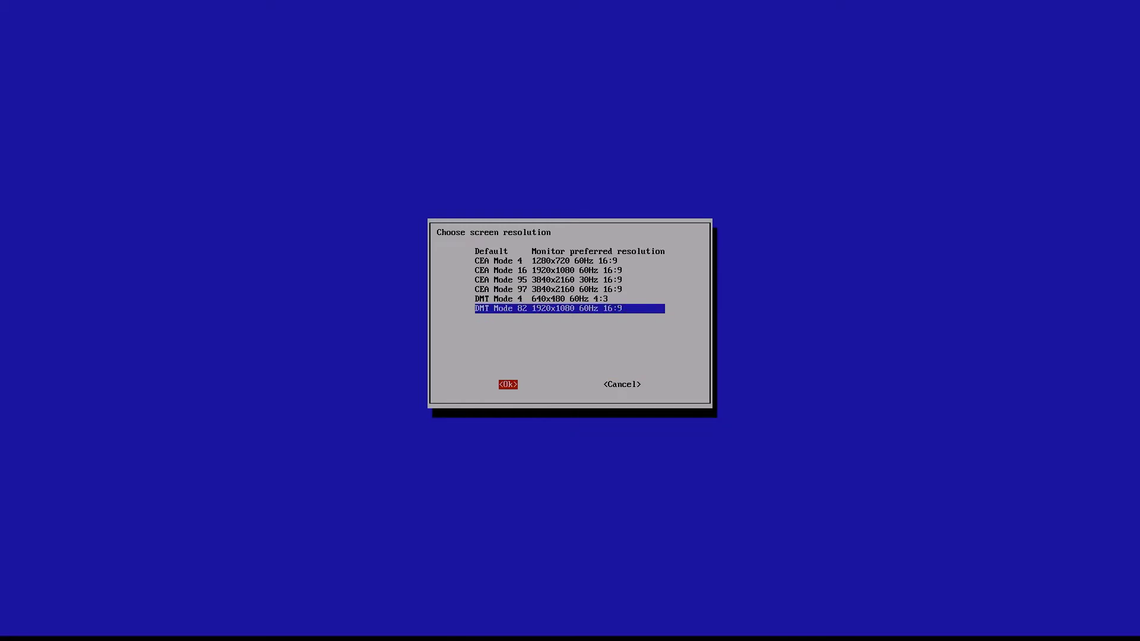
Back out to the main menu and reopen Display Options > D1 Resolution, keeping DMT Mode 82 picked.
key(Tab)
key(Return)
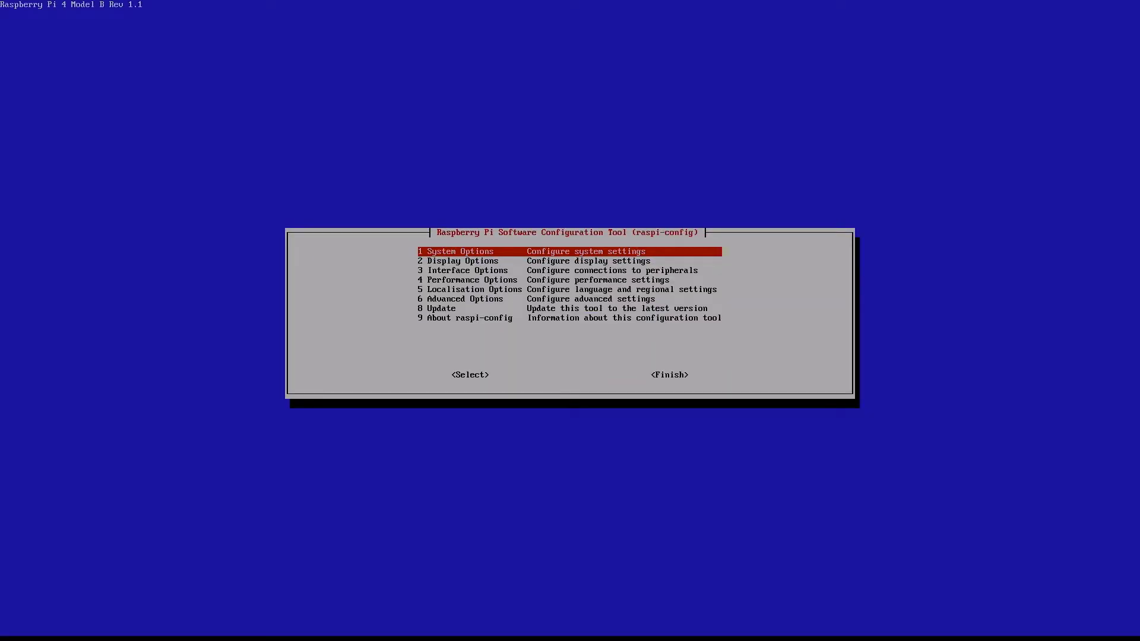
key(Down)
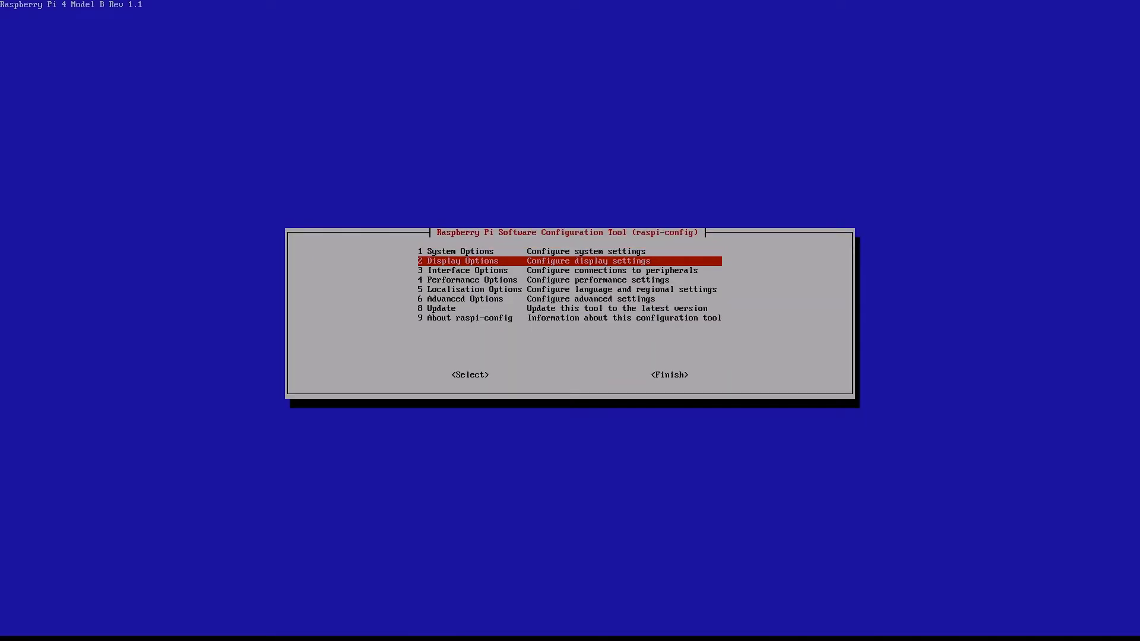
key(Return)
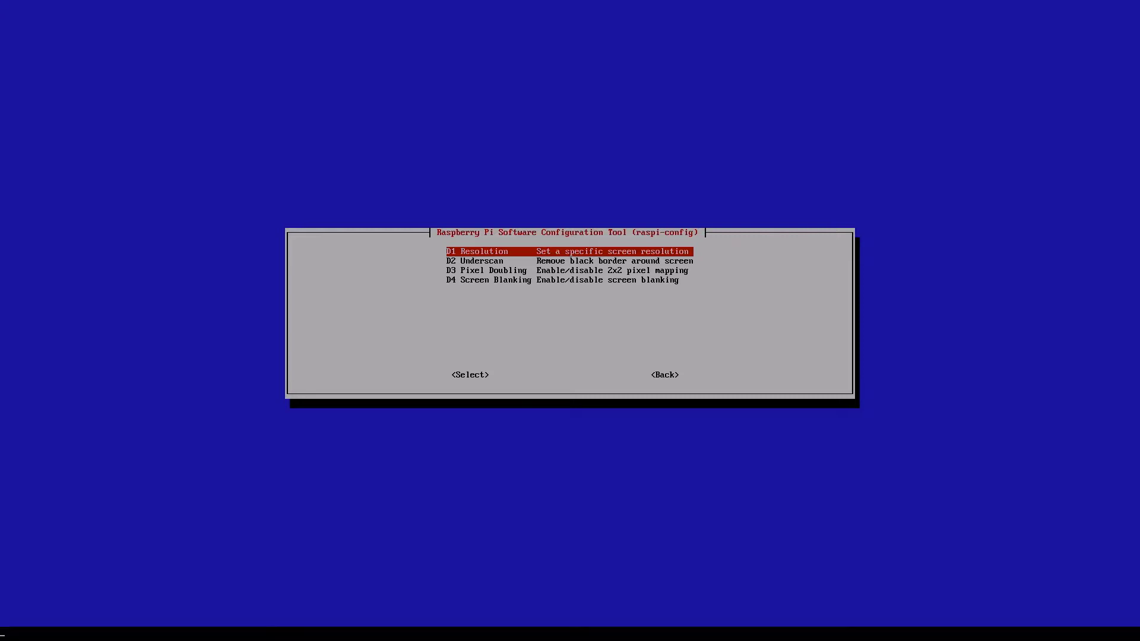
key(Return)
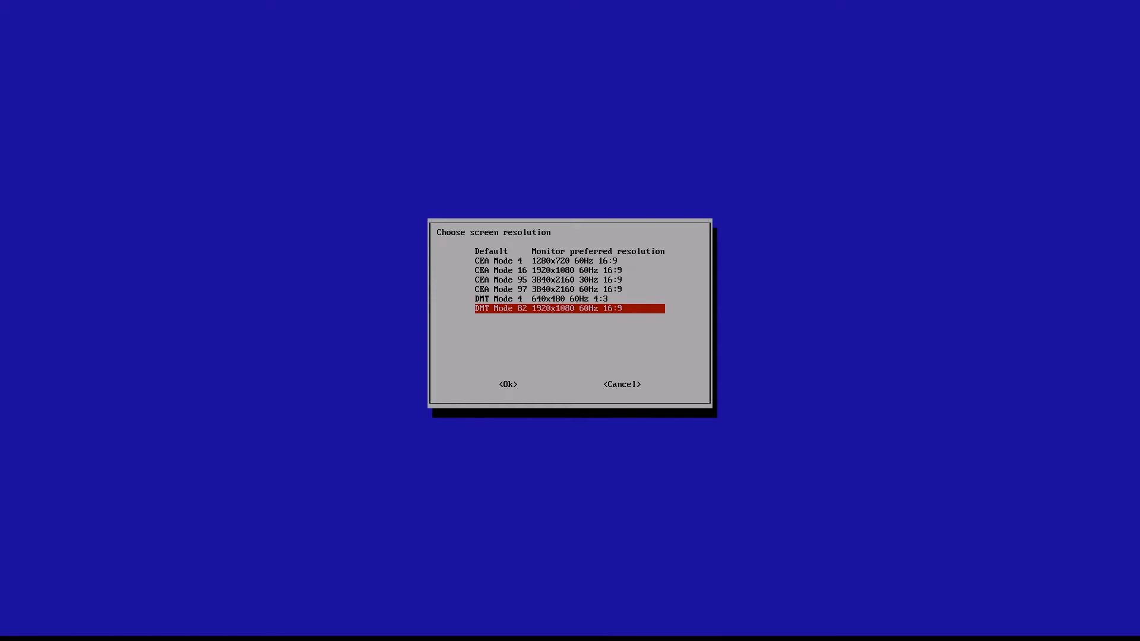
Confirm DMT Mode 82 1920x1080 60Hz and Finish raspi-config back to the shell.
key(Tab)
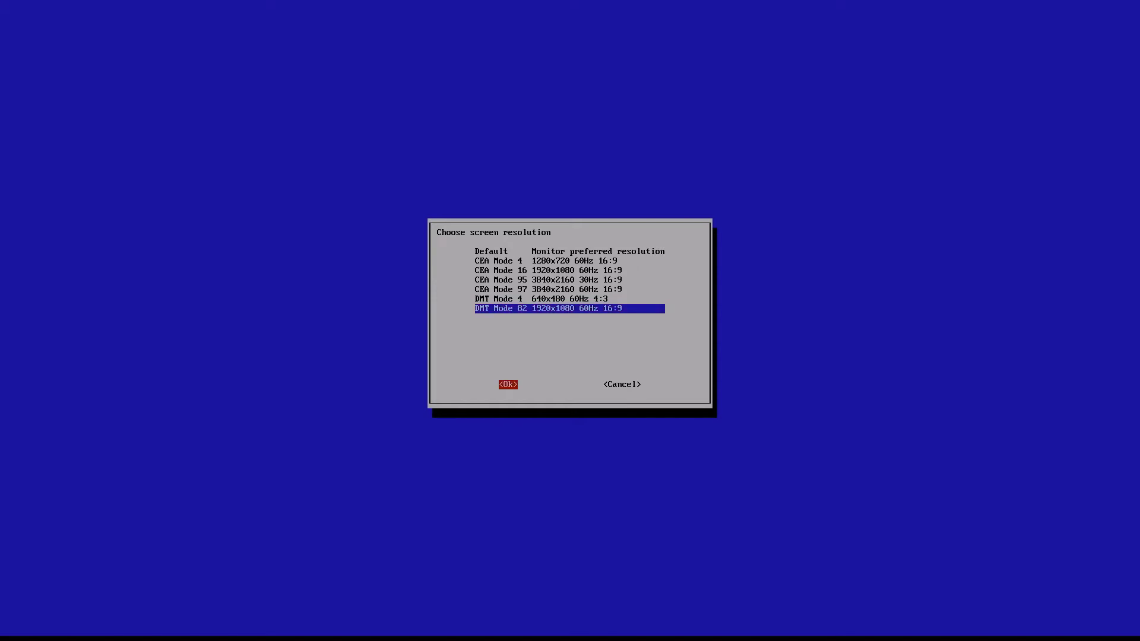
key(Tab)
key(Return)
key(Down)
key(Down)
key(Down)
key(Down)
key(Down)
key(Down)
key(Down)
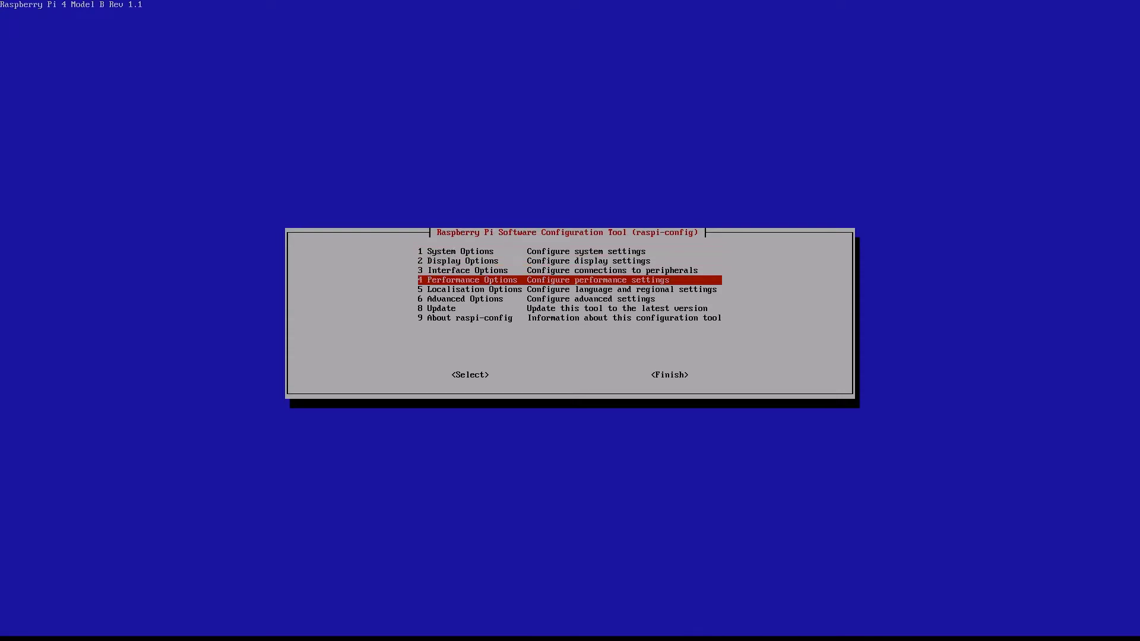
key(Tab)
key(Tab)
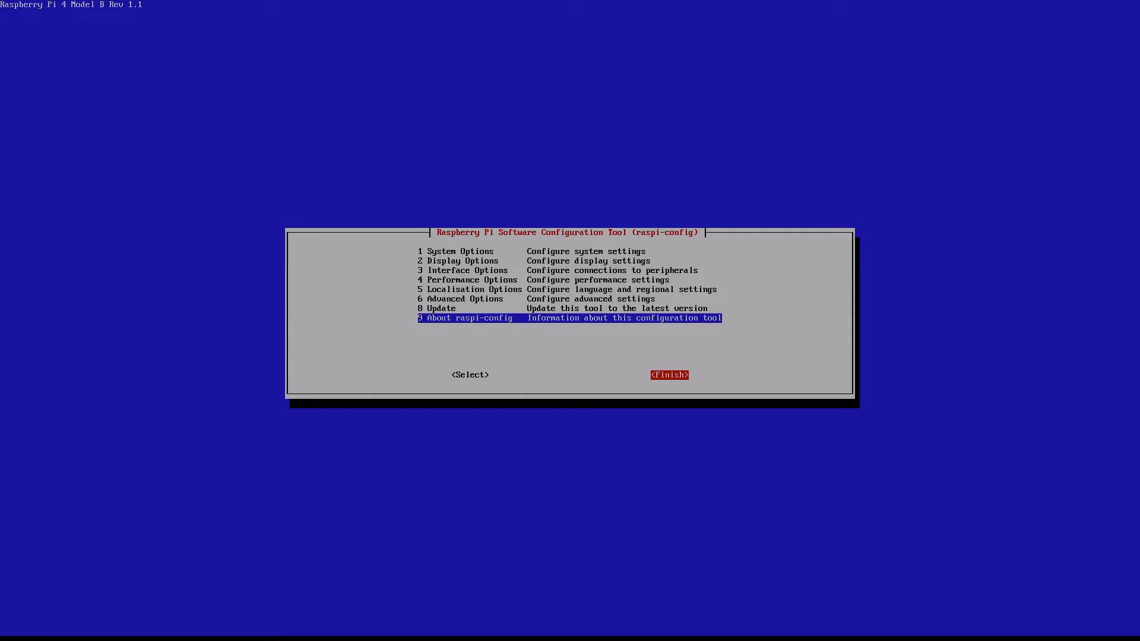
key(Return)
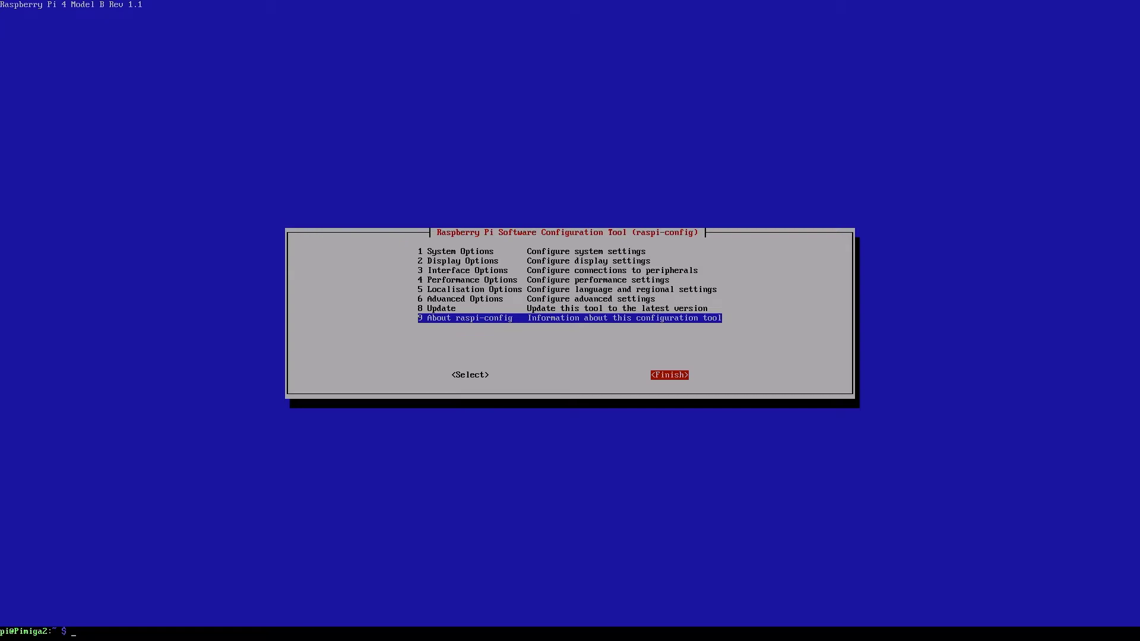
Reboot the Pi to the Scalos Workbench, then launch iGame from the desktop Shortcuts menu.
text(reboot)
key(Return)
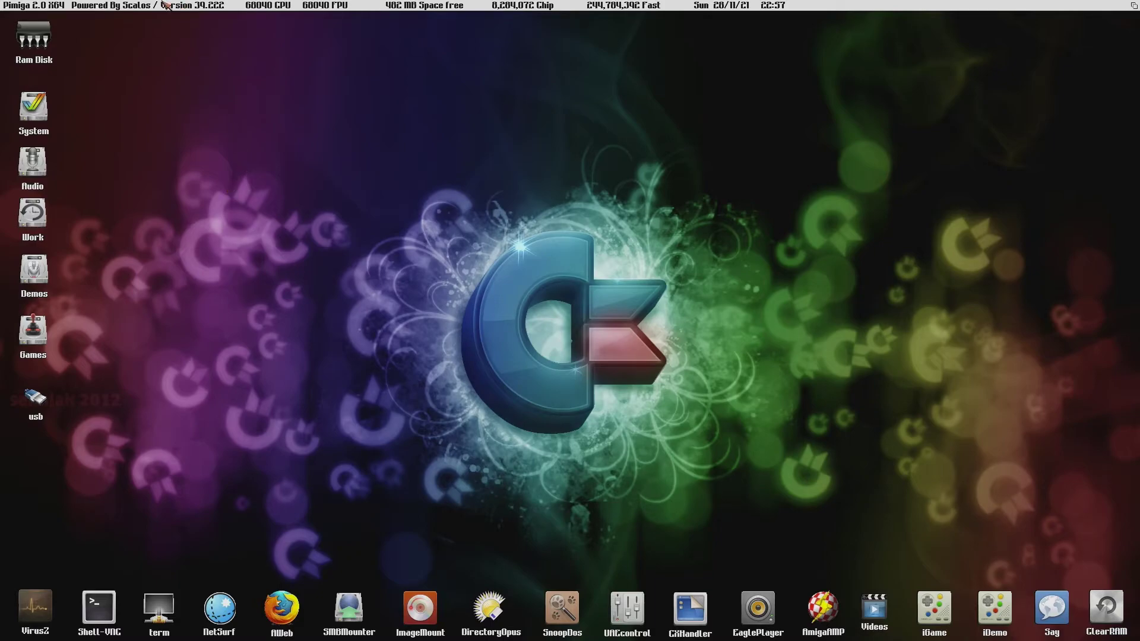
right_click(132, 6)
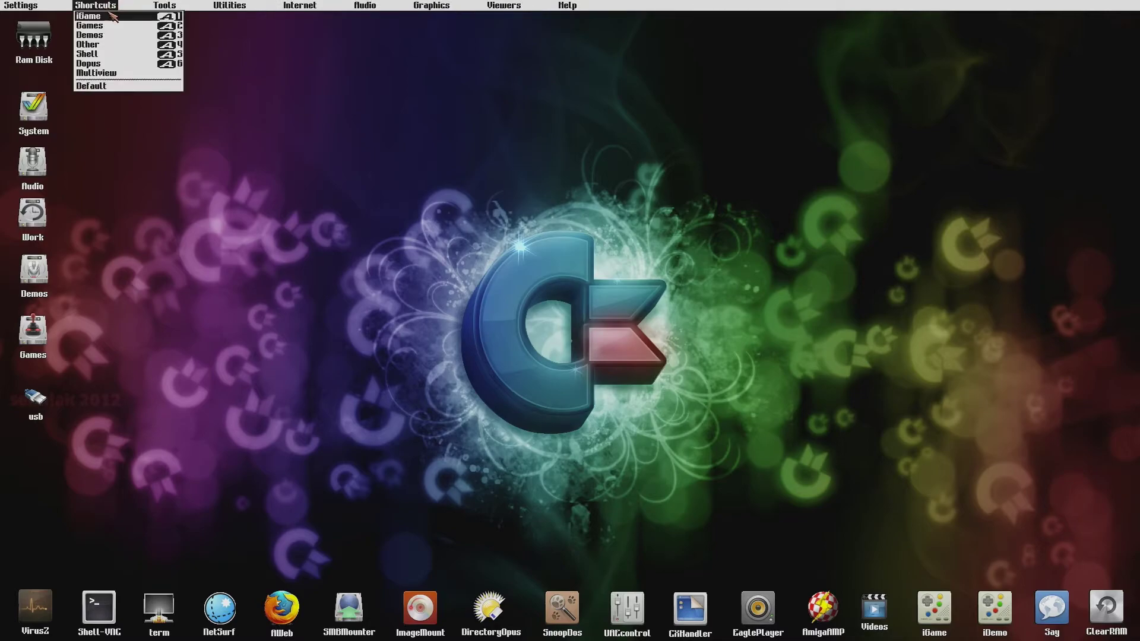
right_click(117, 25)
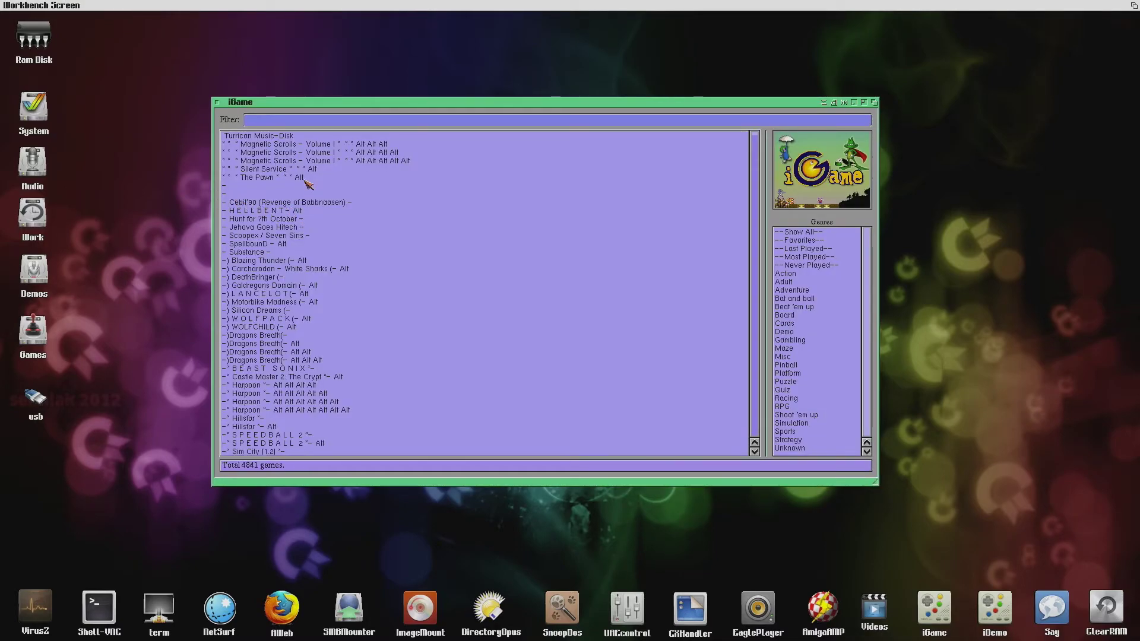
Filter iGame's game list with 'alien breed', narrowing it to 45 games.
click(330, 121)
text(alien)
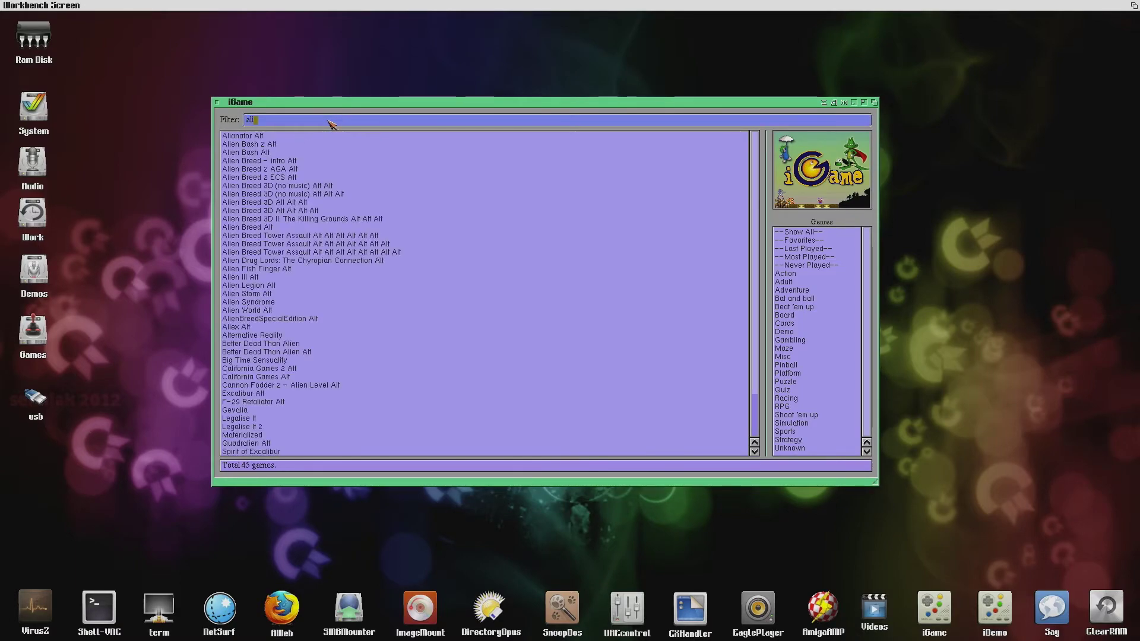
text( breed)
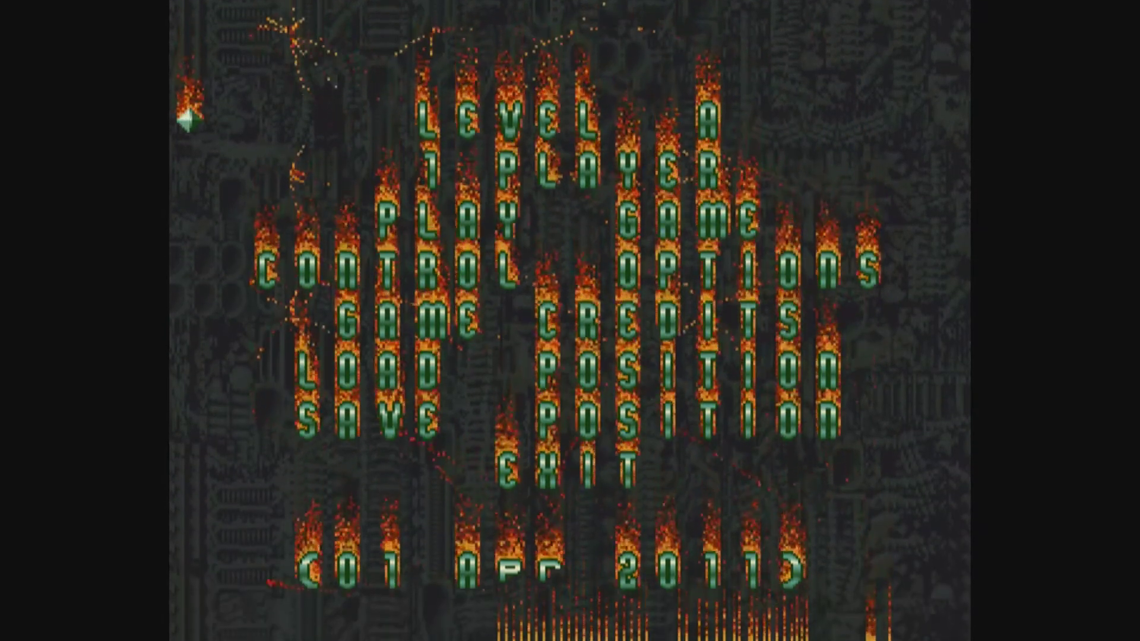
Start Play Game, skip the story text, and grab the medipac to raise energy to 240.
key(Down)
key(Down)
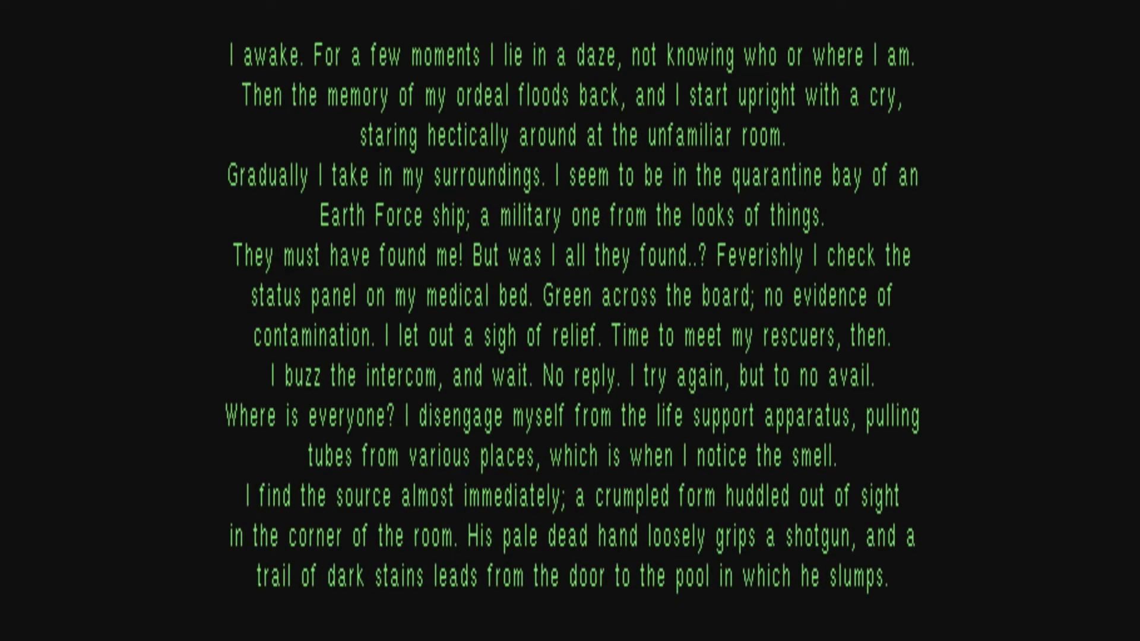
key(Return)
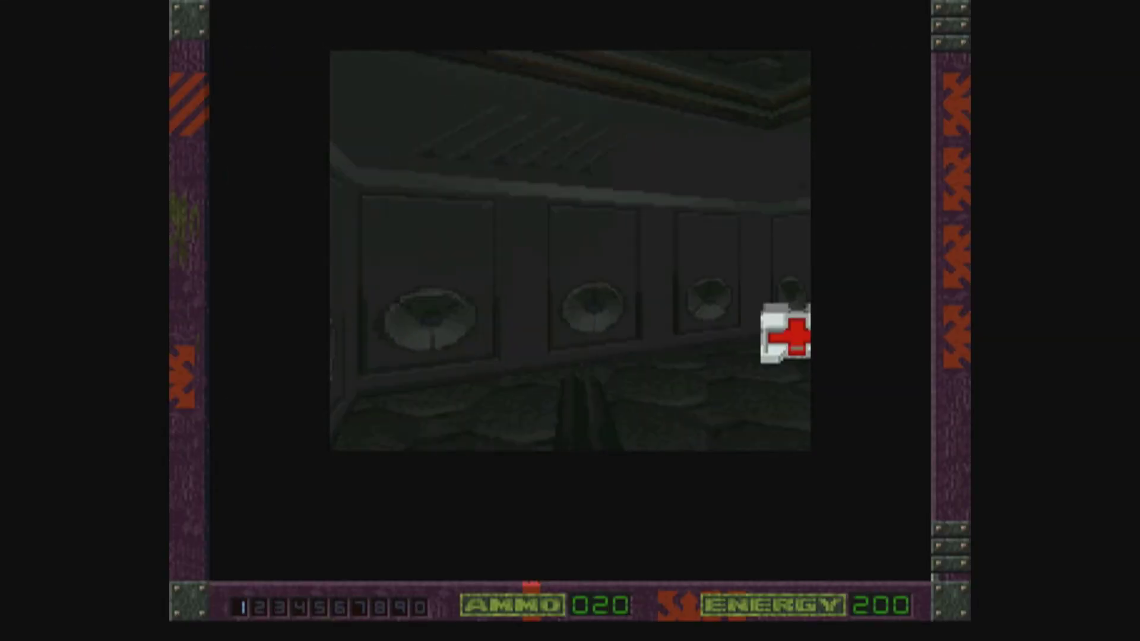
key(Right)
key(Up)
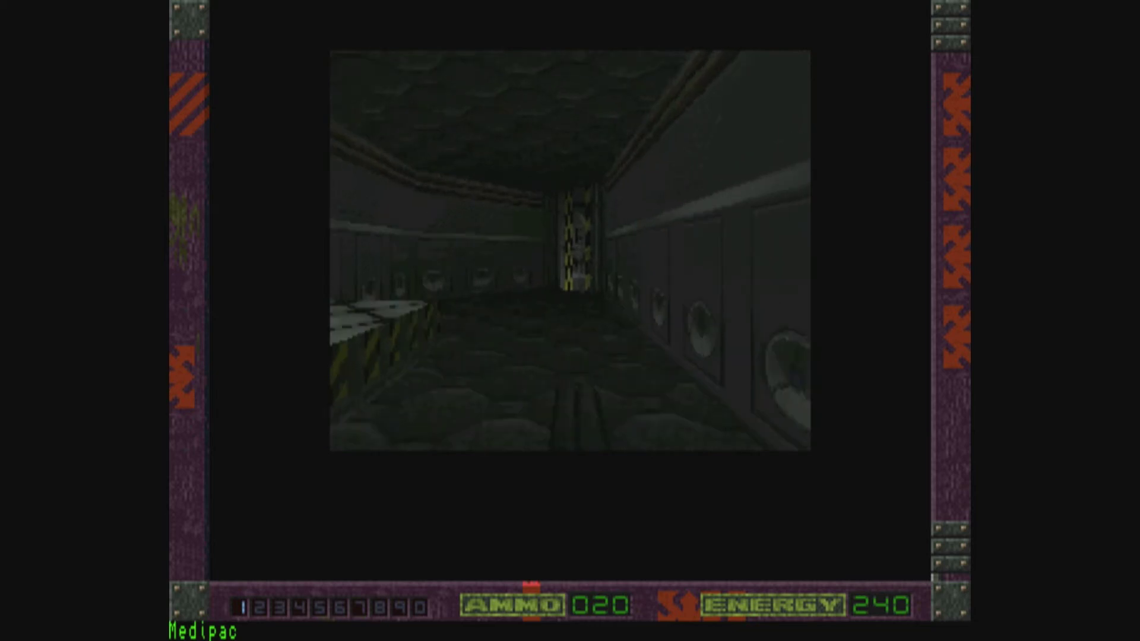
Explore the corridors past the sealed door, switch to mines, then open Amiberry's GUI with F12.
key(Up)
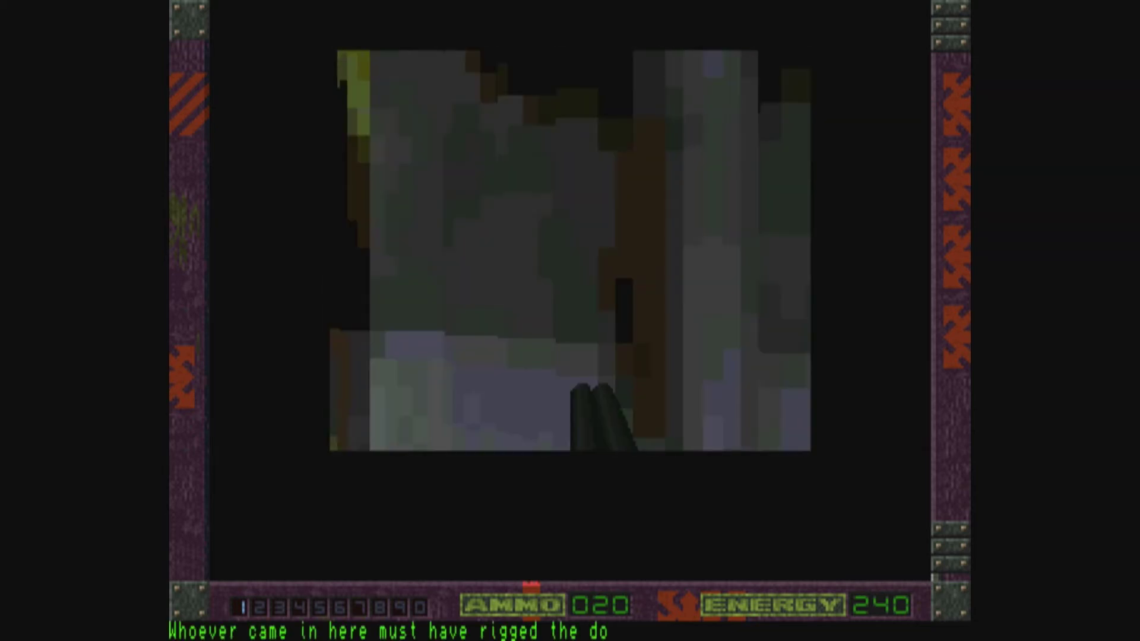
key(Left)
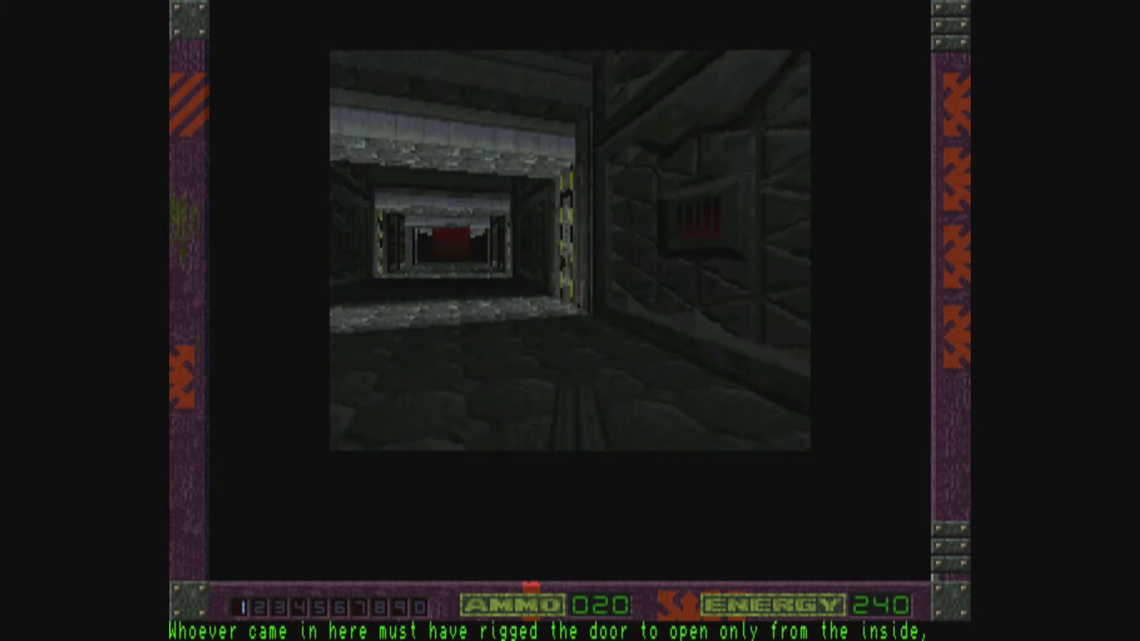
key(Left)
key(Up)
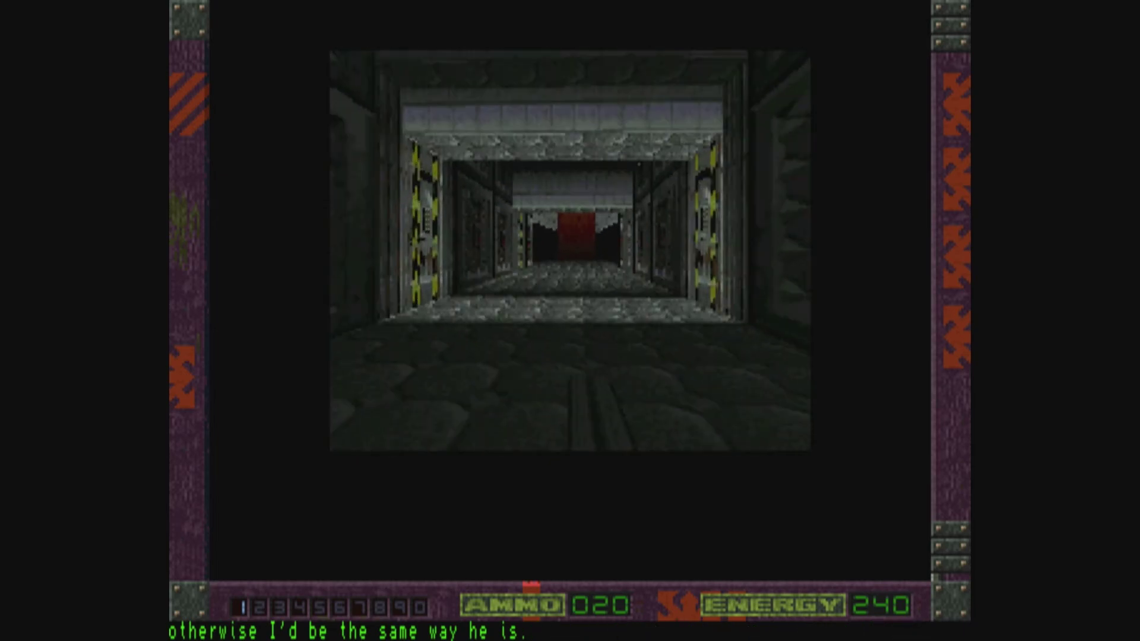
key(Up)
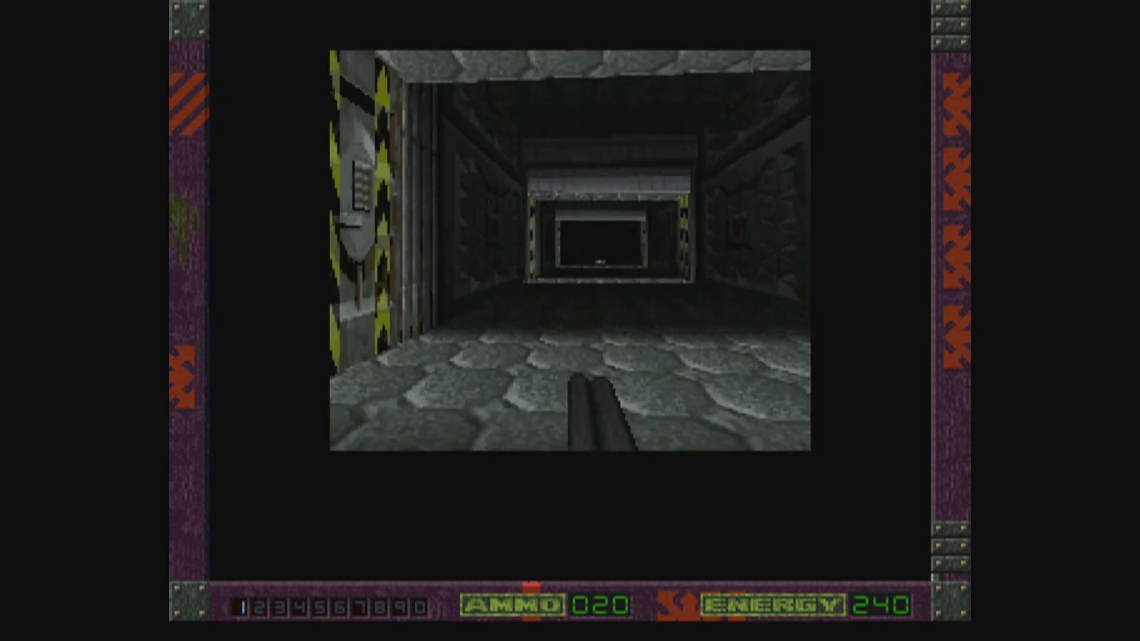
key(Up)
key(space)
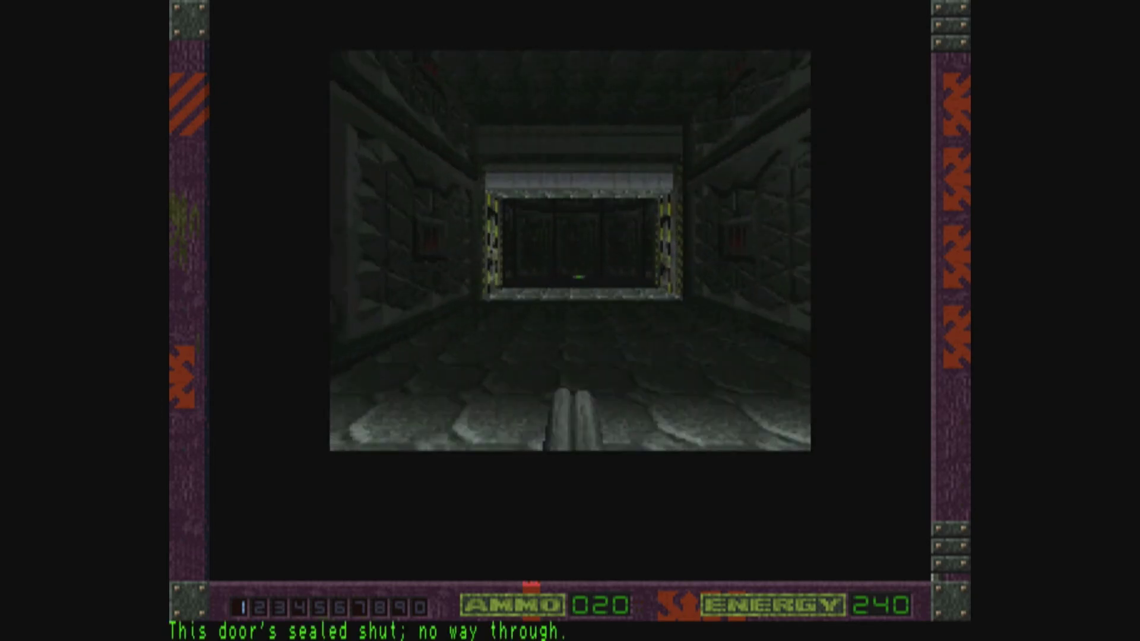
key(Up)
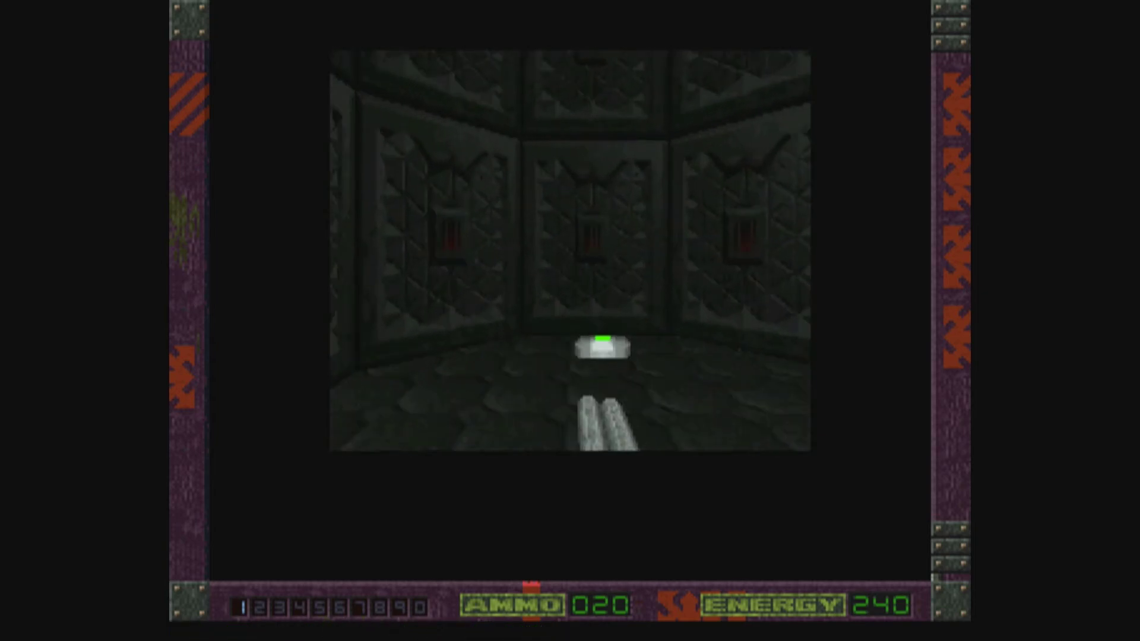
key(8)
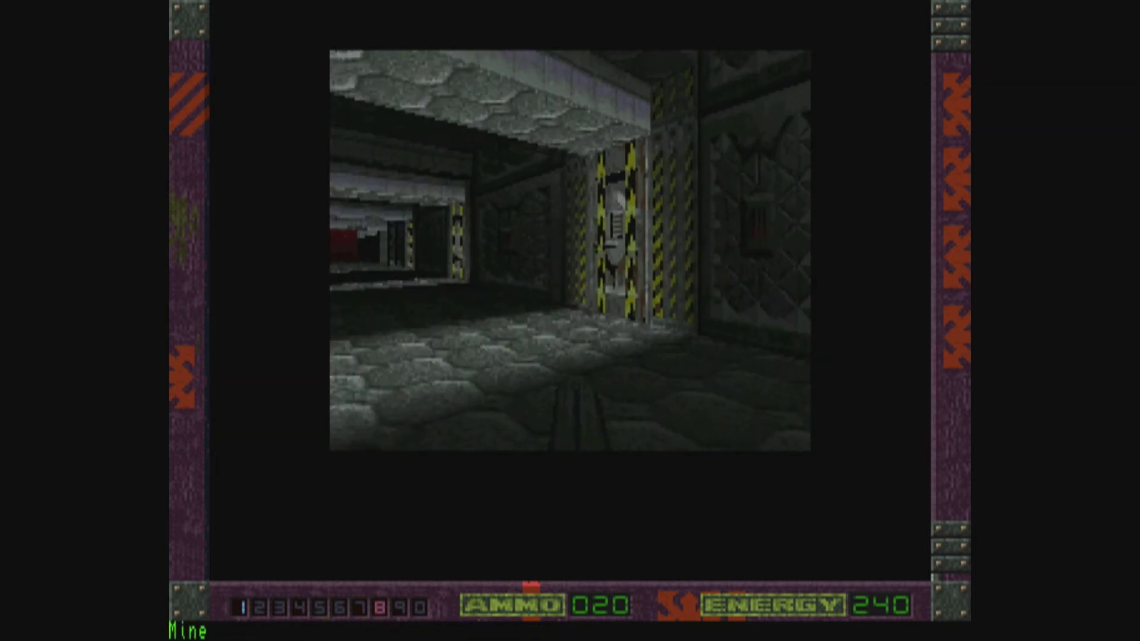
key(Up)
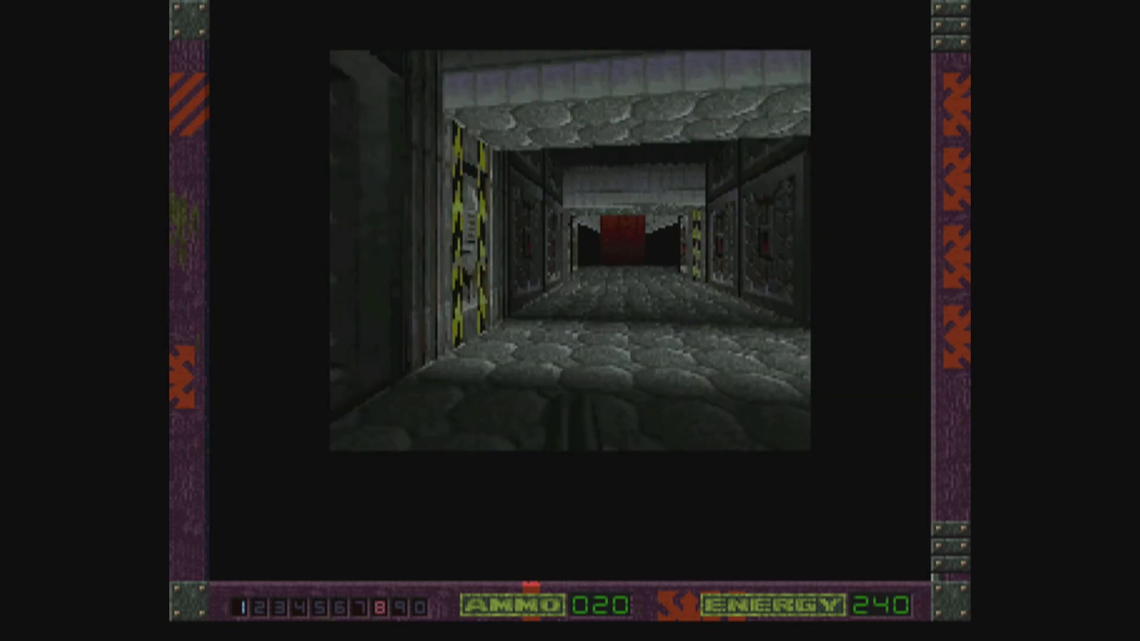
key(Up)
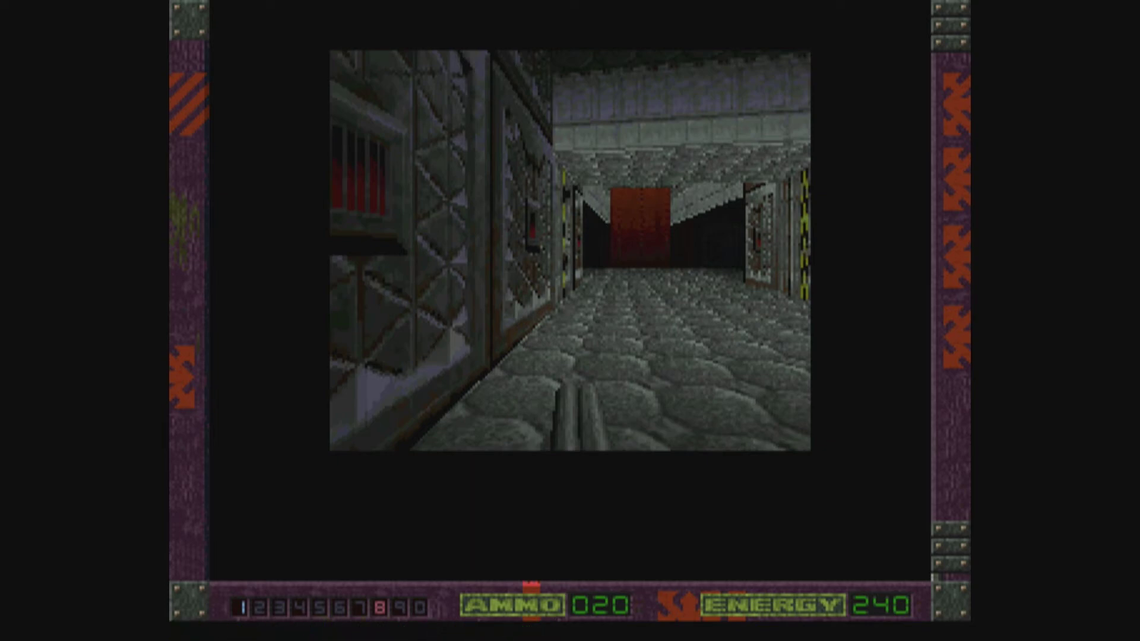
key(F12)
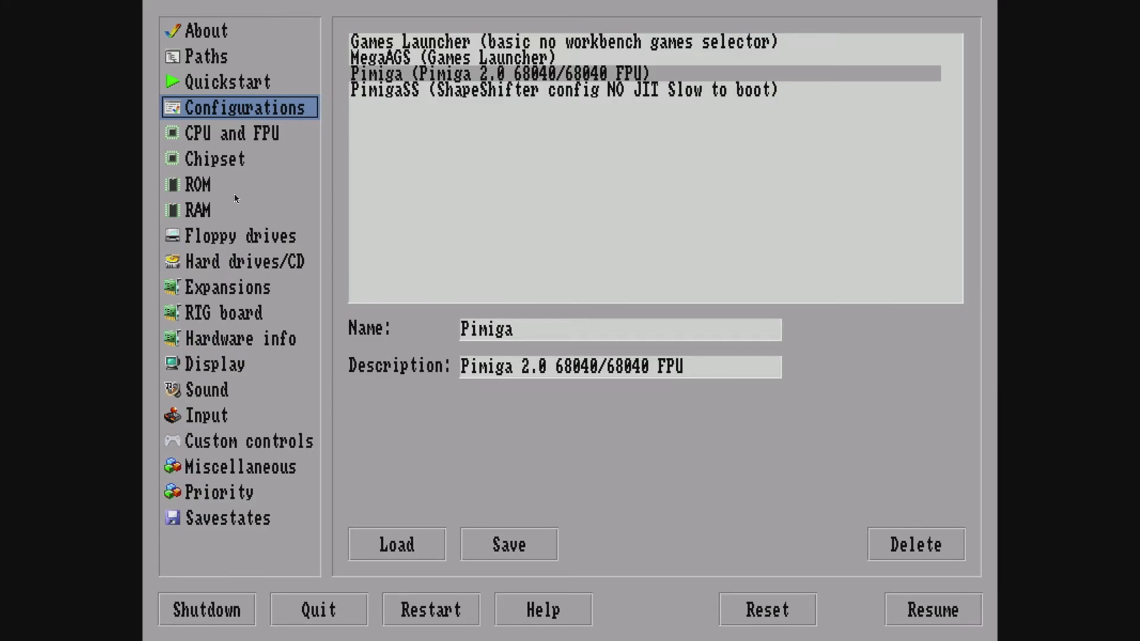
Open Amiberry's Display page to confirm Fullscreen output is 1920x1080.
click(229, 372)
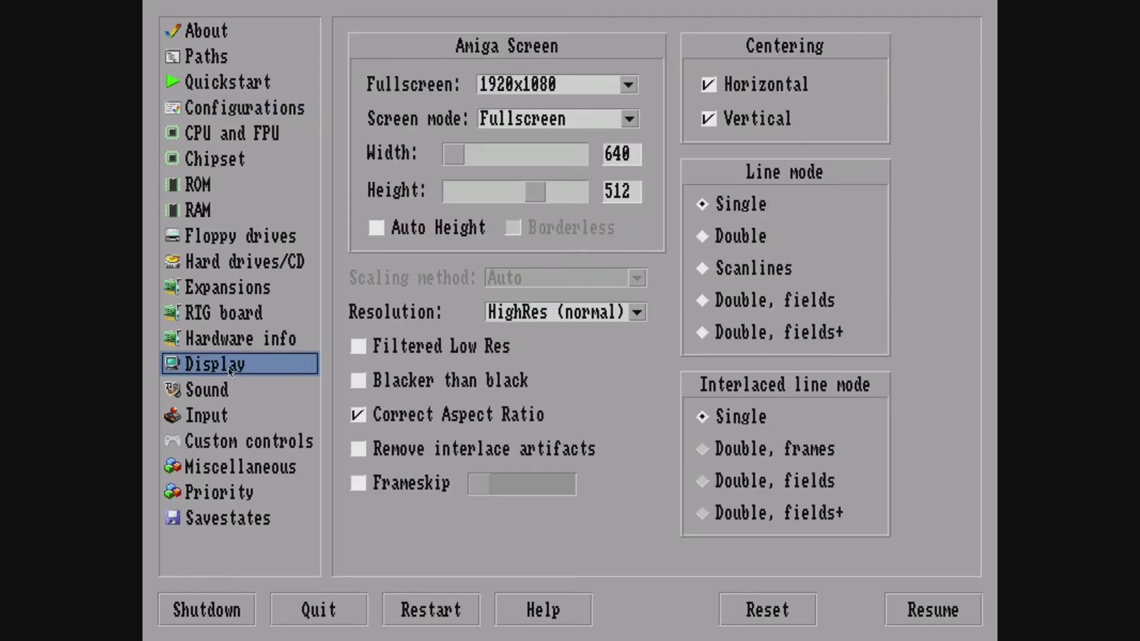